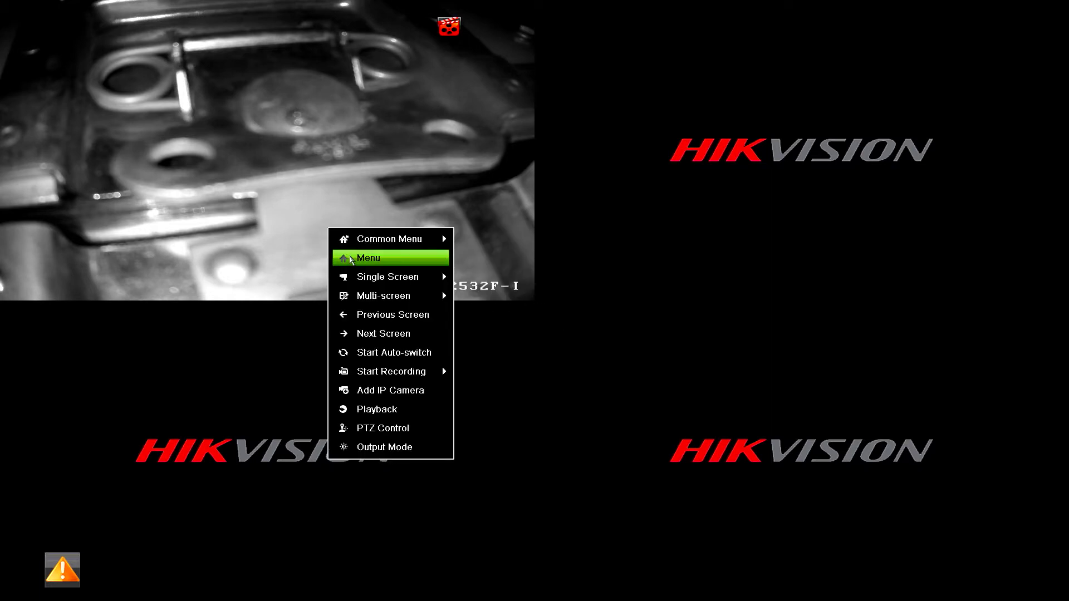
Choose Menu from the right-click shortcut menu to bring up the NVR Main Menu.
left_click(351, 258)
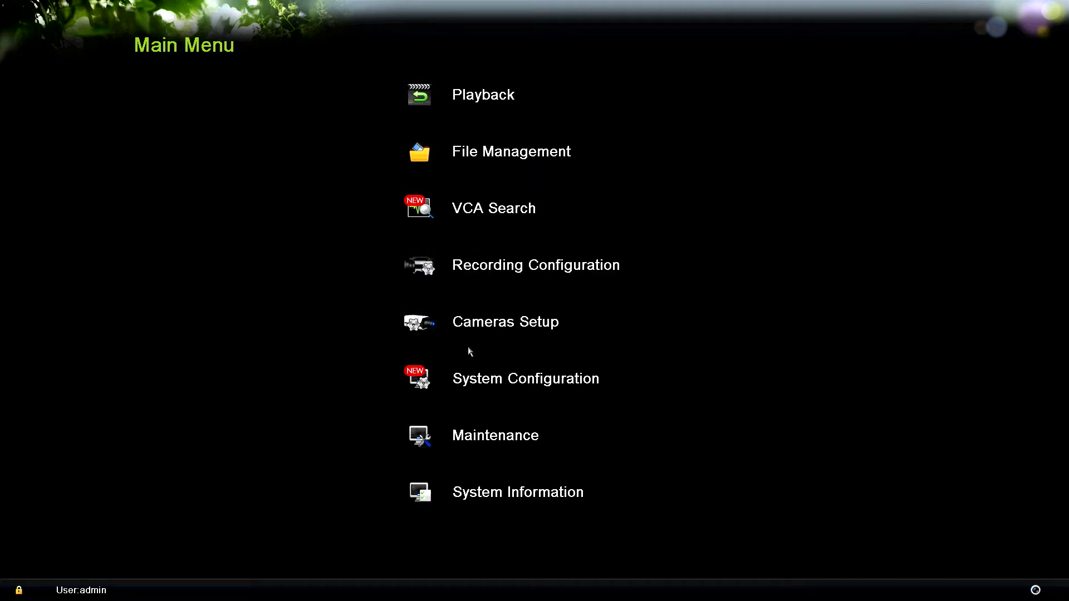
Open Playback and select camera [D1] 2532F-I to show its August 2017 recording days.
left_click(487, 91)
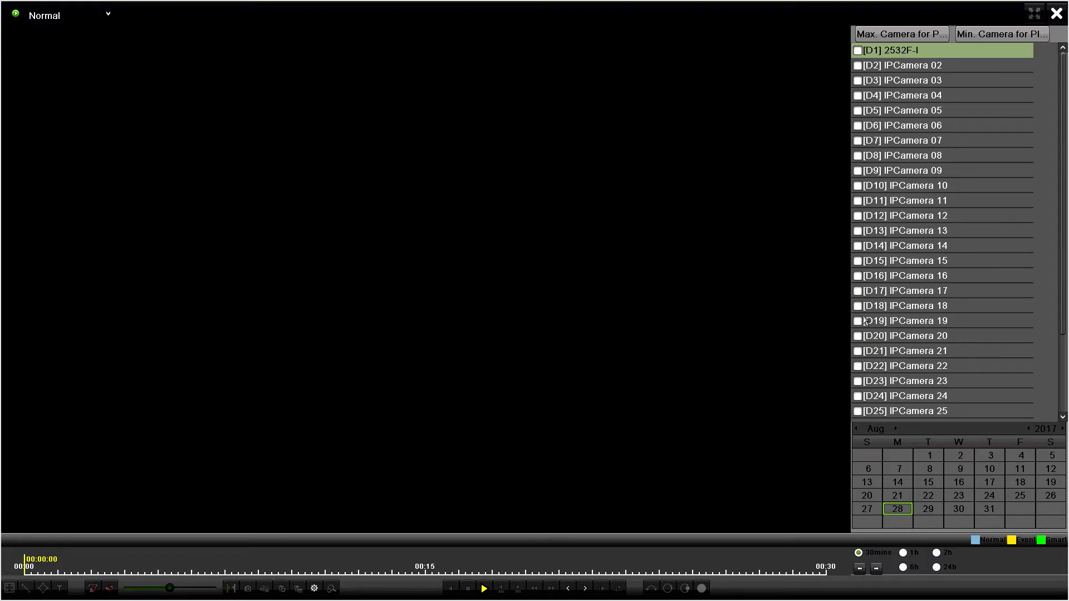
scroll(867, 312, "down", 3)
scroll(875, 312, "up", 3)
left_click(858, 51)
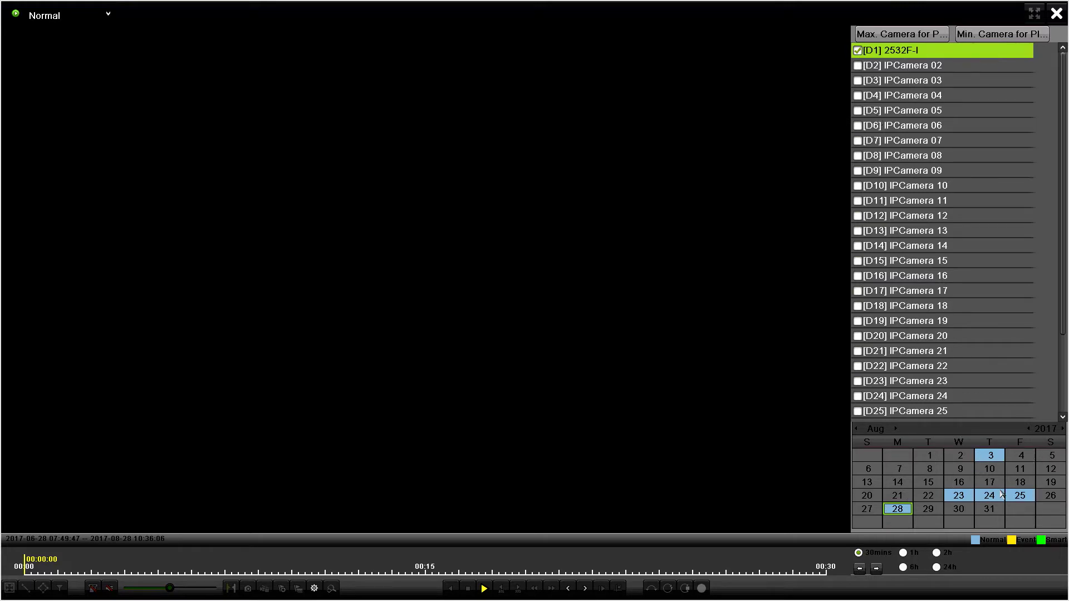
Play camera D1's Aug 23 recording and seek the half-hour timeline to about 16:23.
left_click(960, 500)
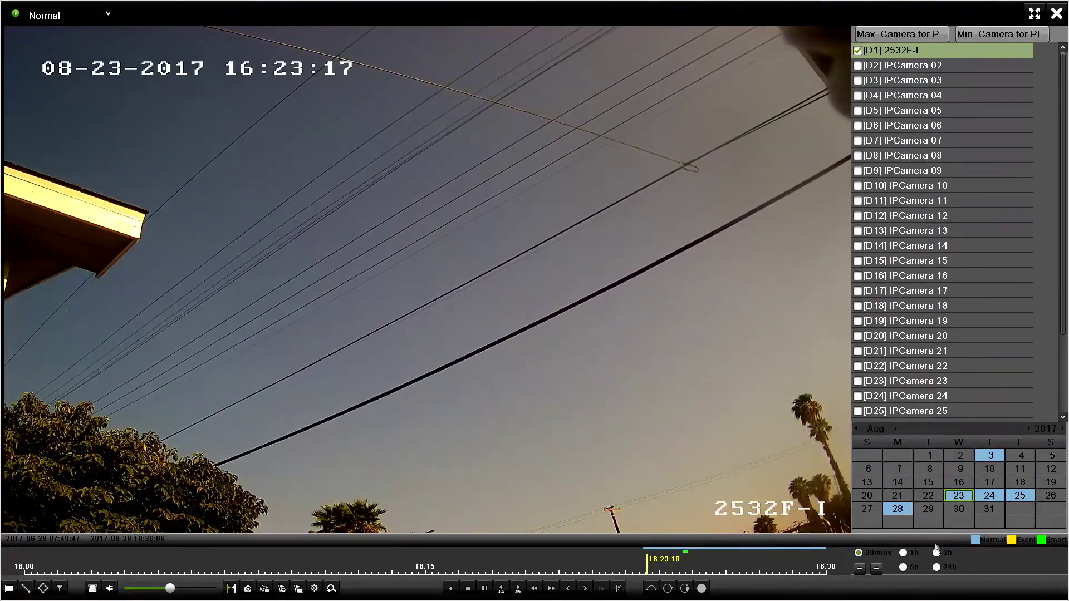
left_click(940, 569)
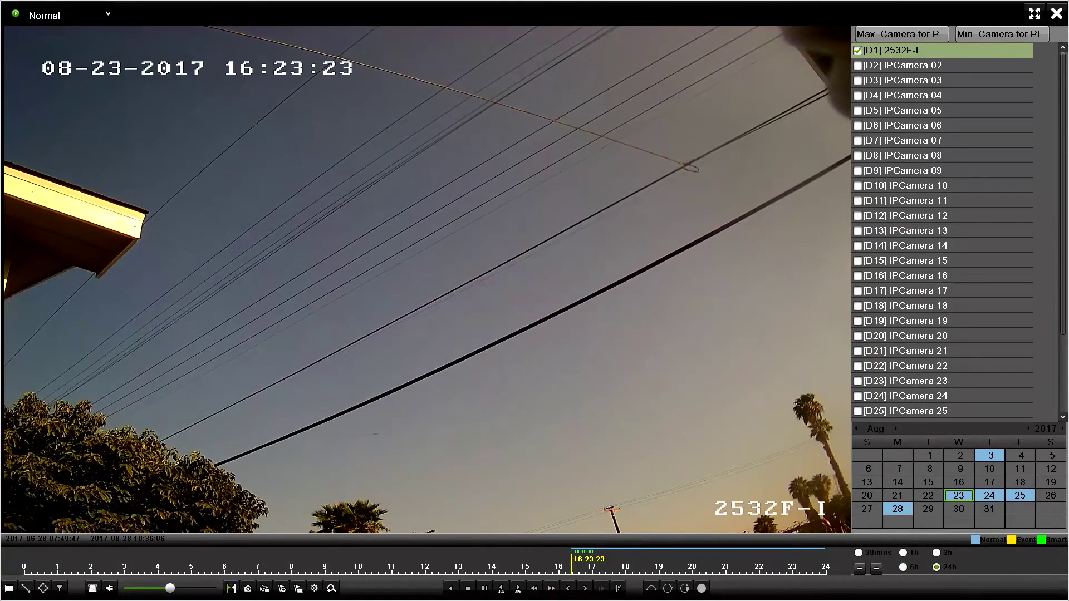
left_click(863, 554)
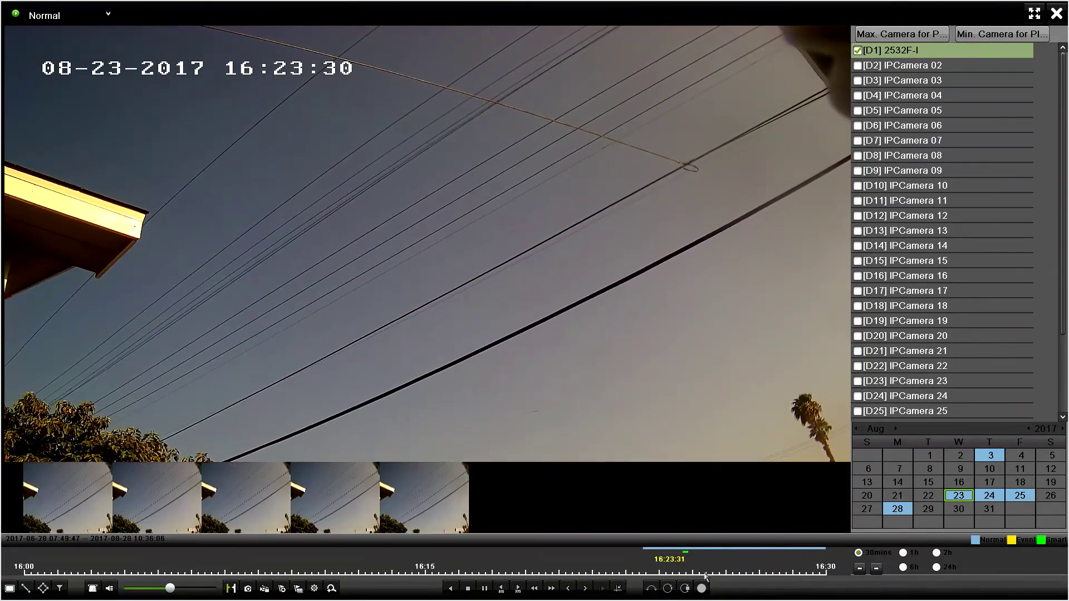
left_click(760, 563)
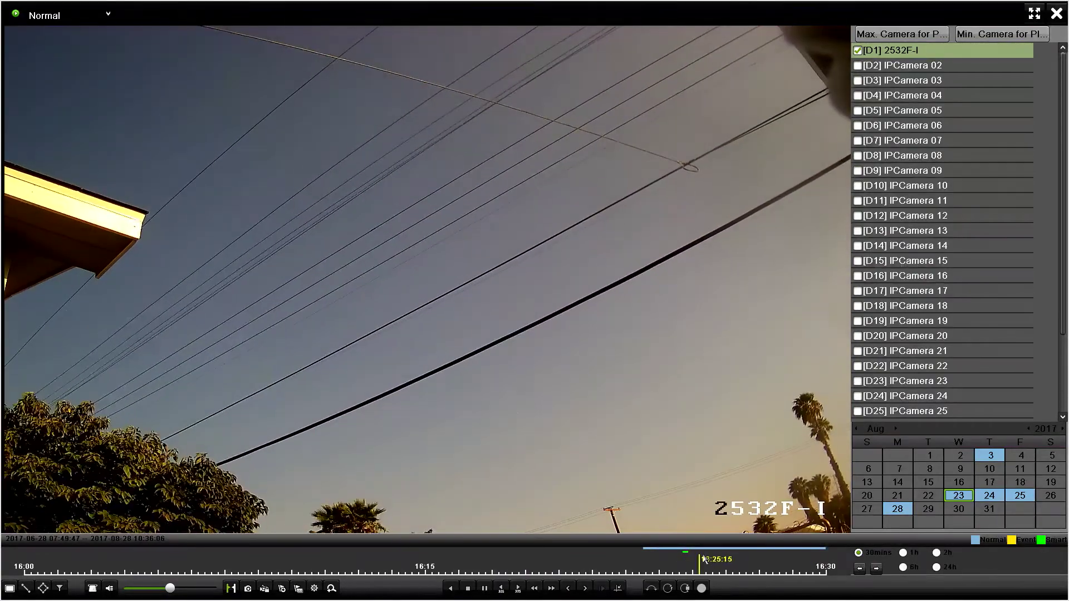
left_click(648, 563)
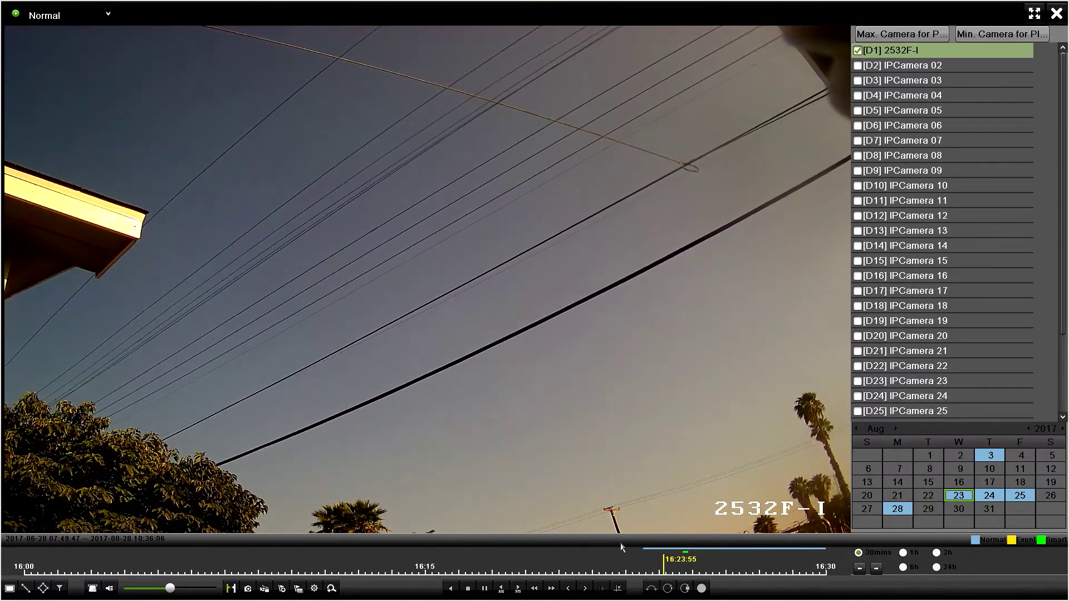
mouse_move(713, 523)
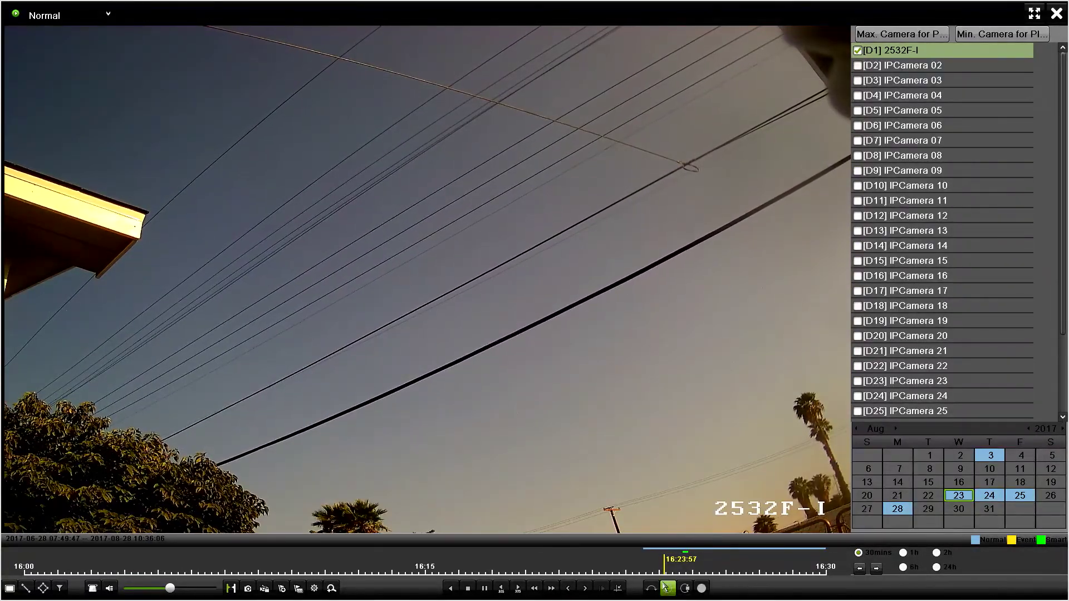
mouse_move(677, 579)
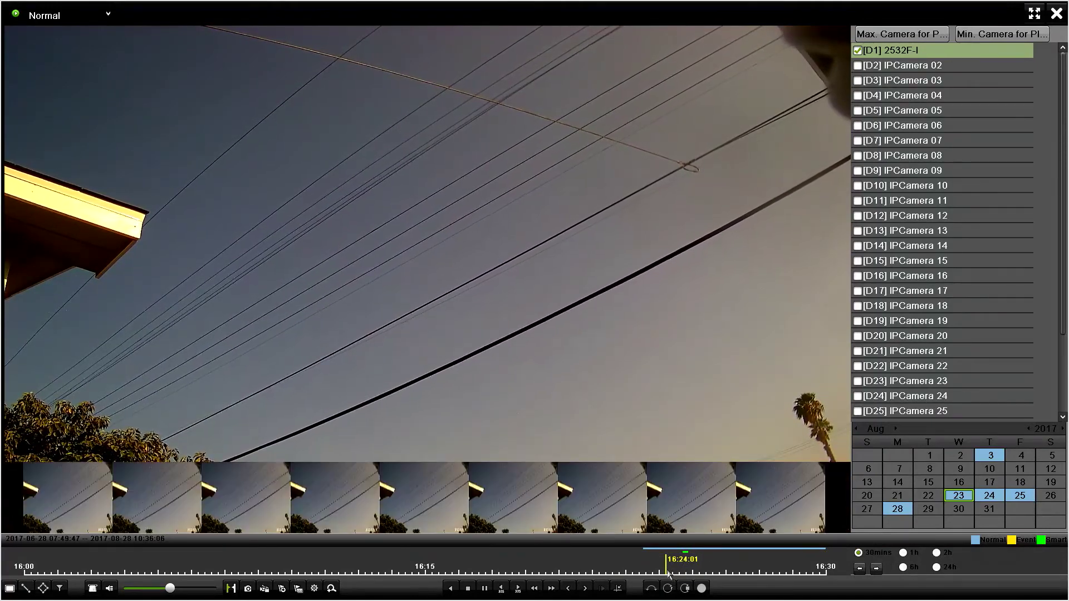
Rewind the Aug 23 footage to near 16:22 and pause it at 16:23:33.
left_click(622, 573)
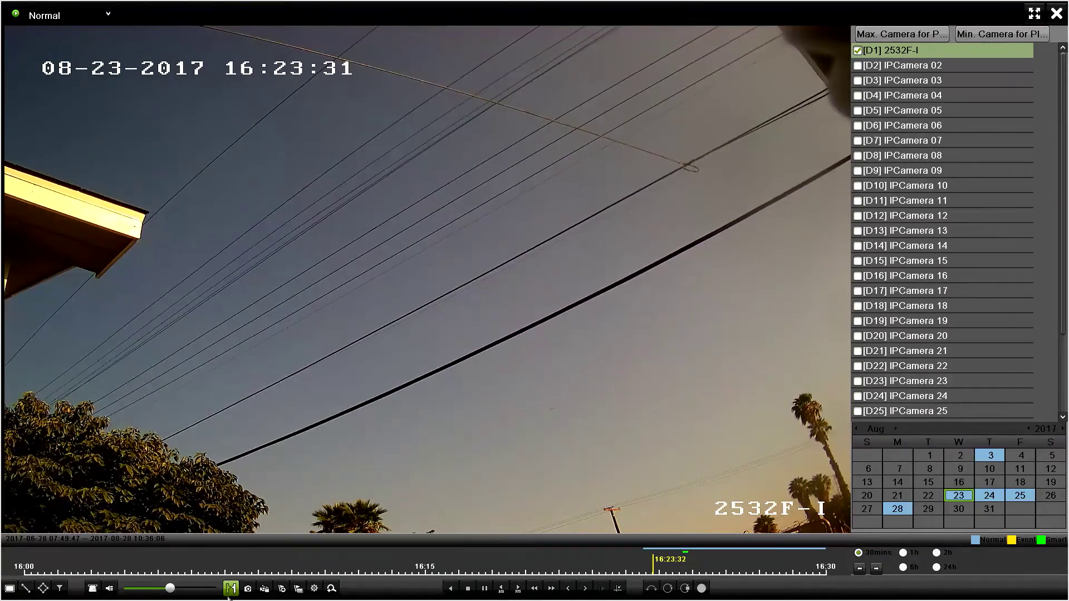
left_click(468, 590)
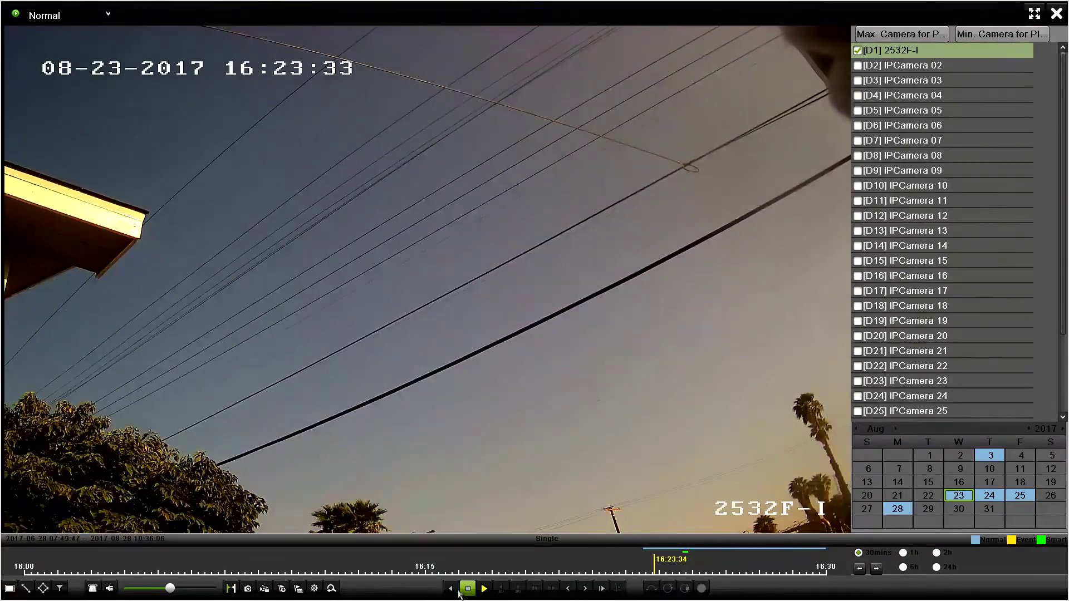
Mark a clip of camera D1's Aug 23 footage running up to 16:25:08.
left_click(231, 588)
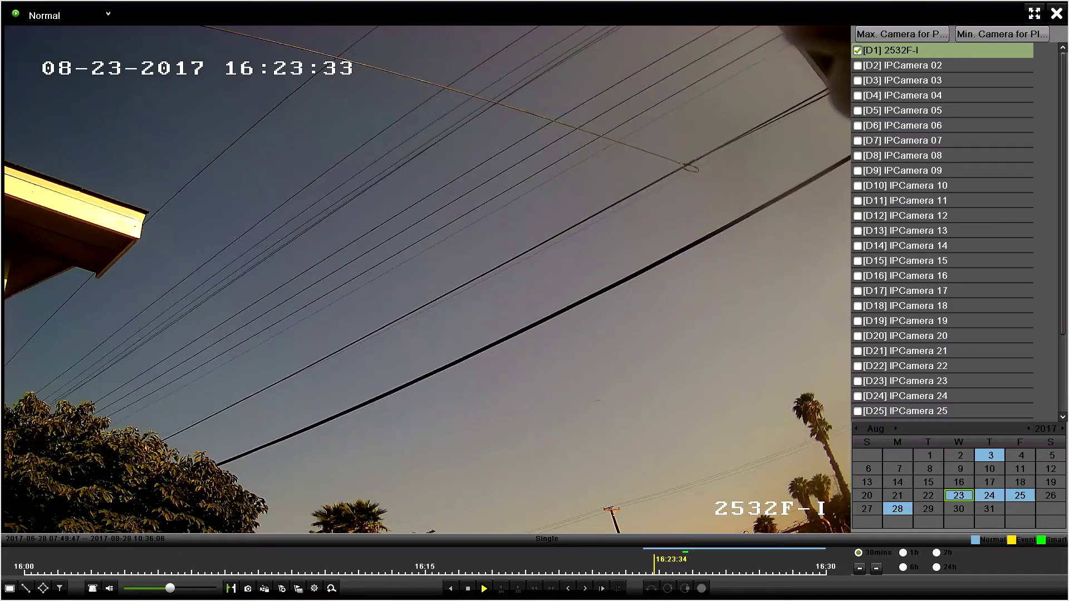
left_click(231, 590)
left_click(698, 563)
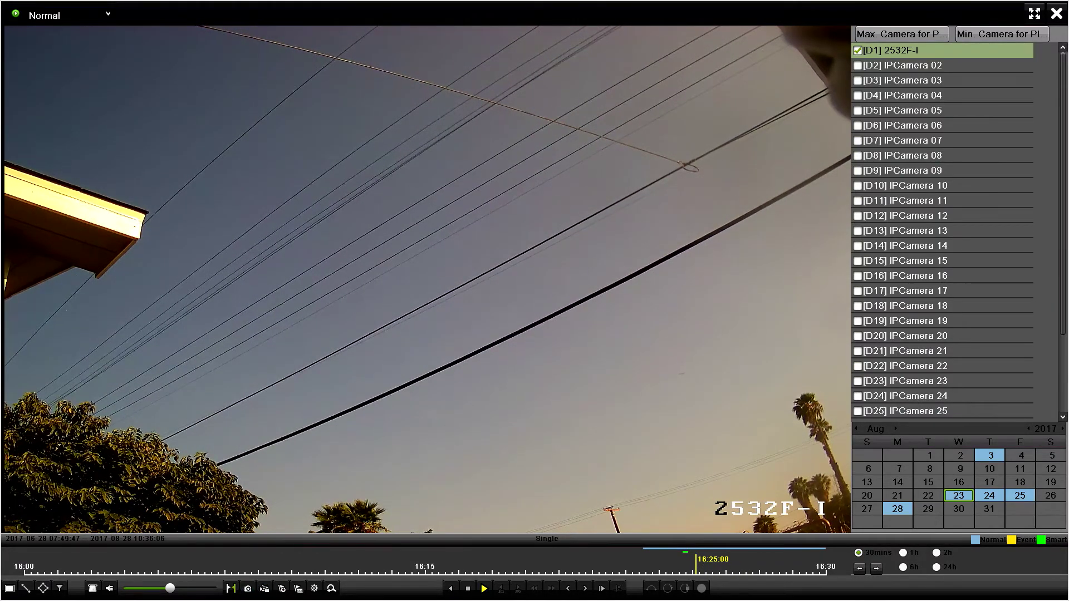
left_click(230, 589)
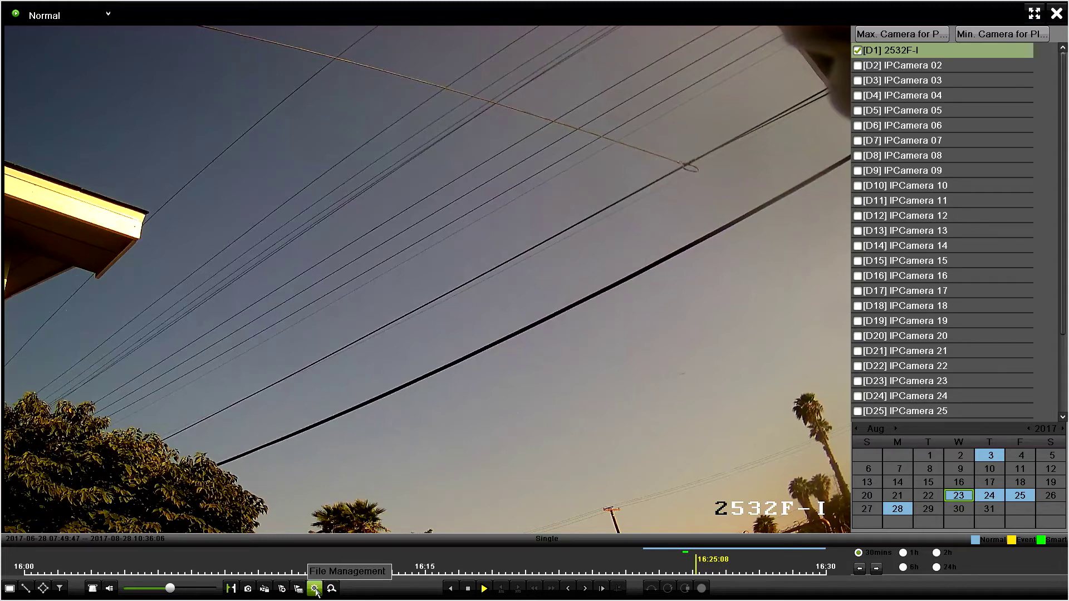
Open File Management and check the empty Playback Capture, Locked File and Tag lists.
left_click(313, 591)
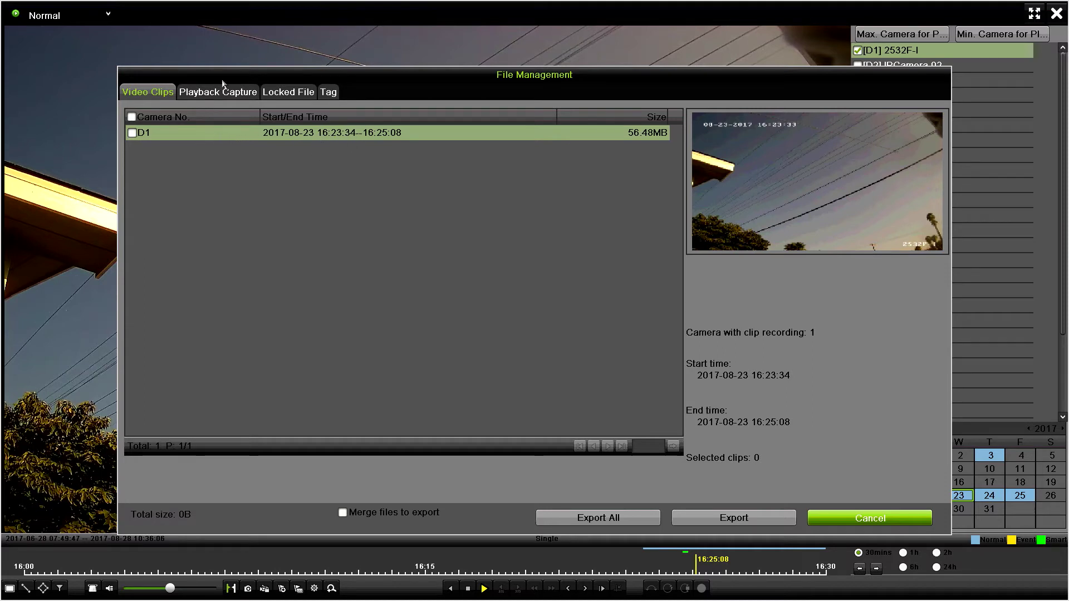
left_click(213, 96)
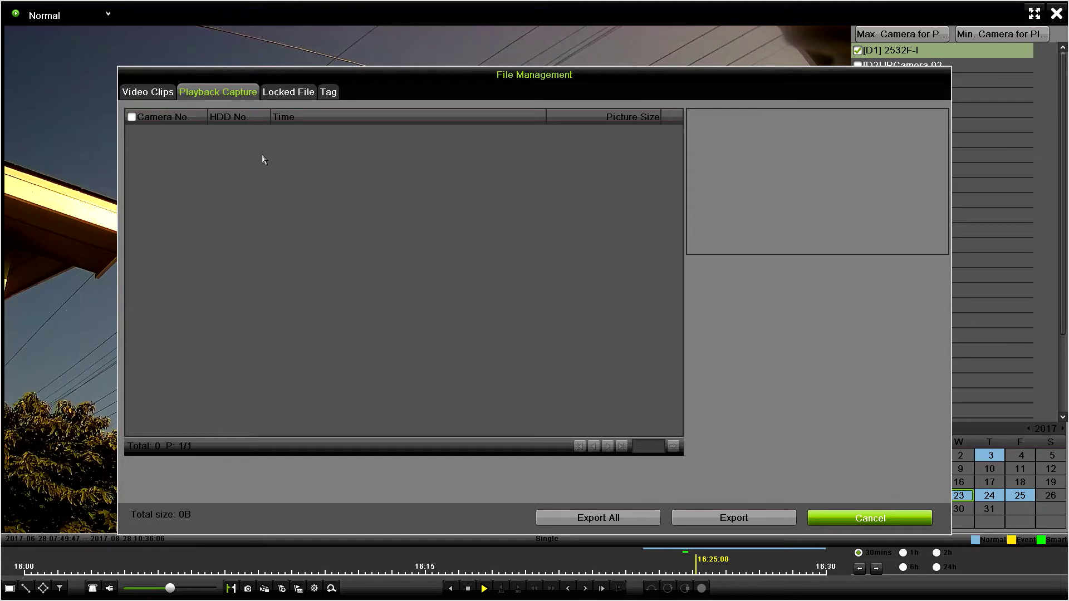
left_click(290, 94)
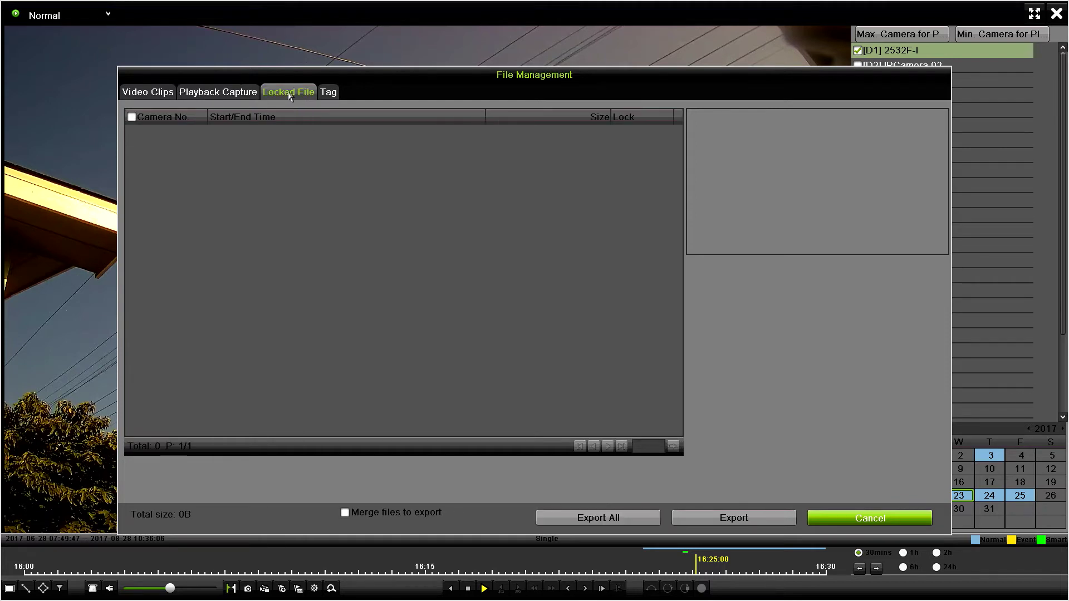
left_click(334, 90)
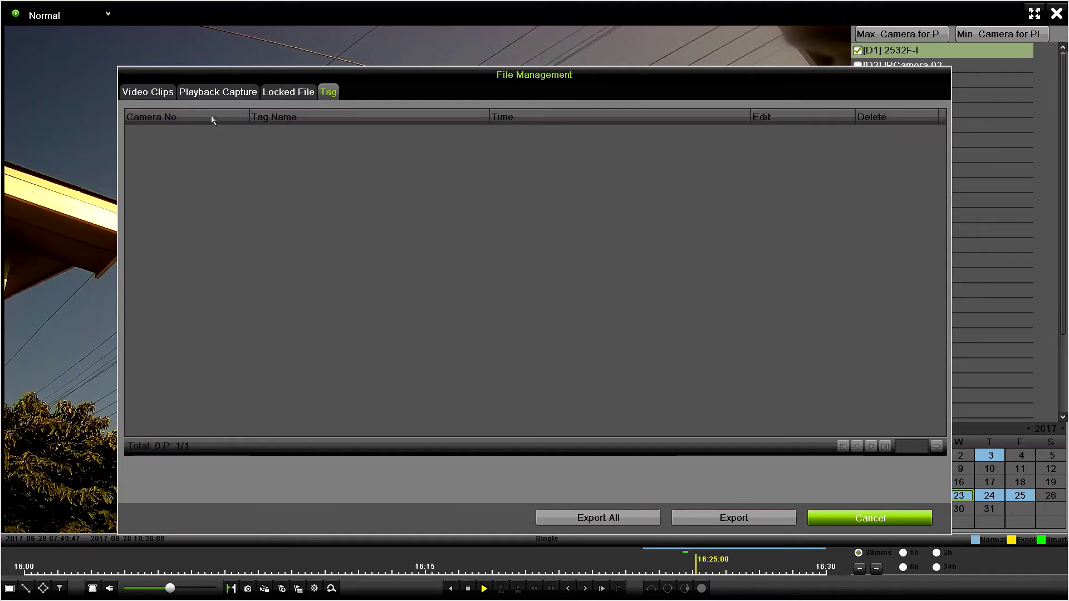
Select the 56.48MB D1 clip (16:23:34–16:25:08) in Video Clips and start its export.
left_click(148, 94)
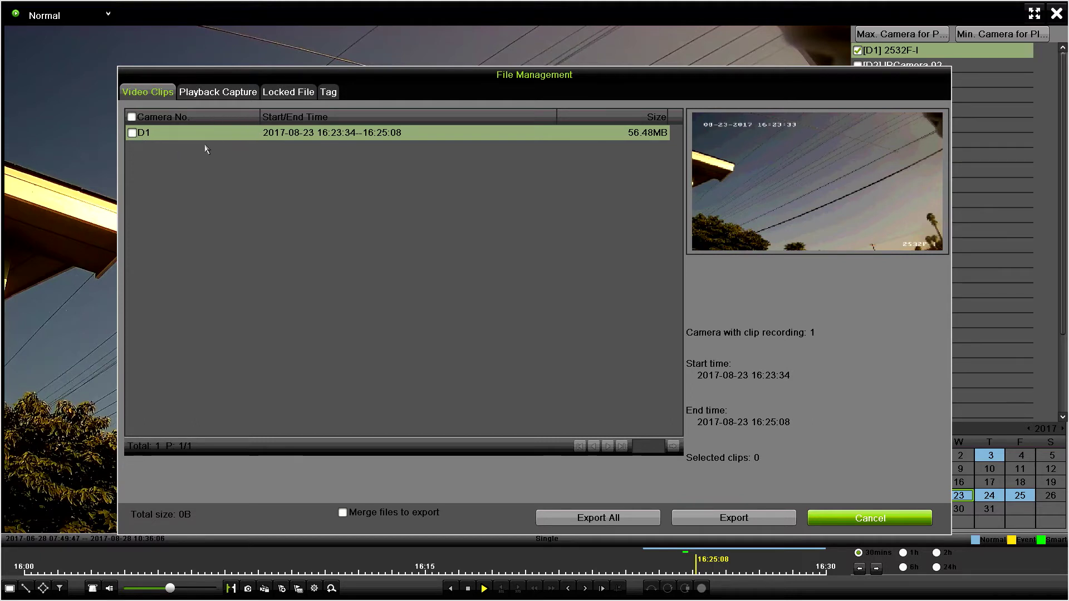
left_click(136, 135)
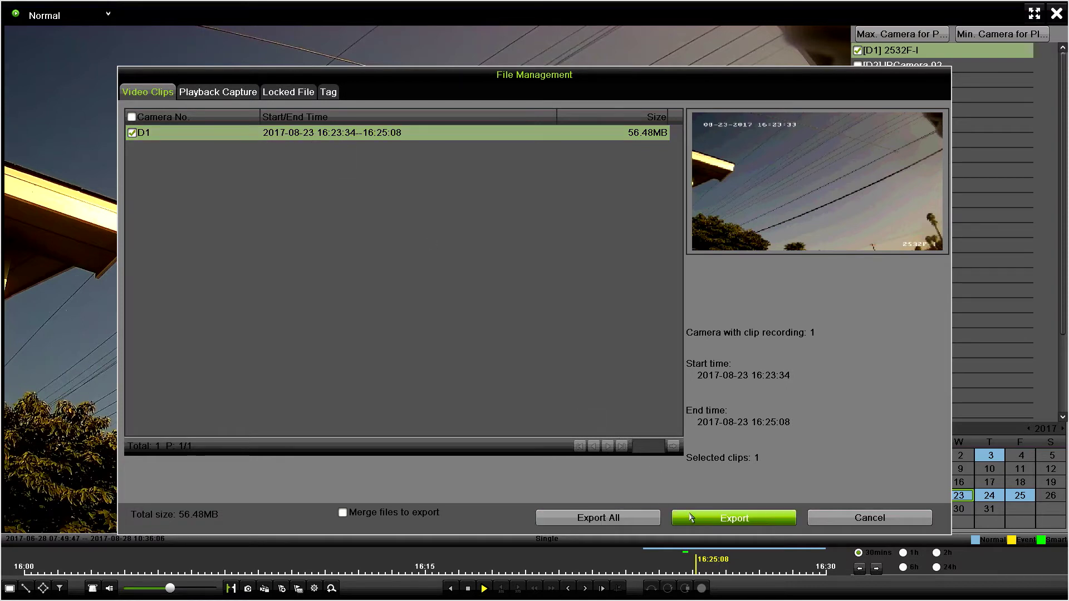
left_click(733, 521)
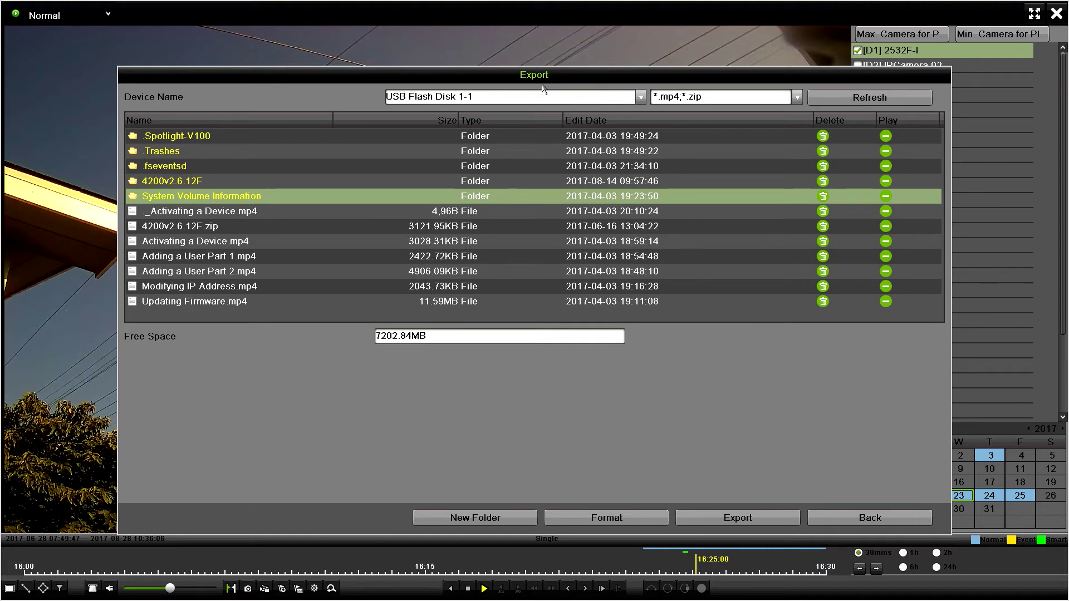
Export the clip to USB Flash Disk 1-1, keeping the *.mp4;*.zip file type.
left_click(607, 98)
left_click(608, 99)
left_click(612, 97)
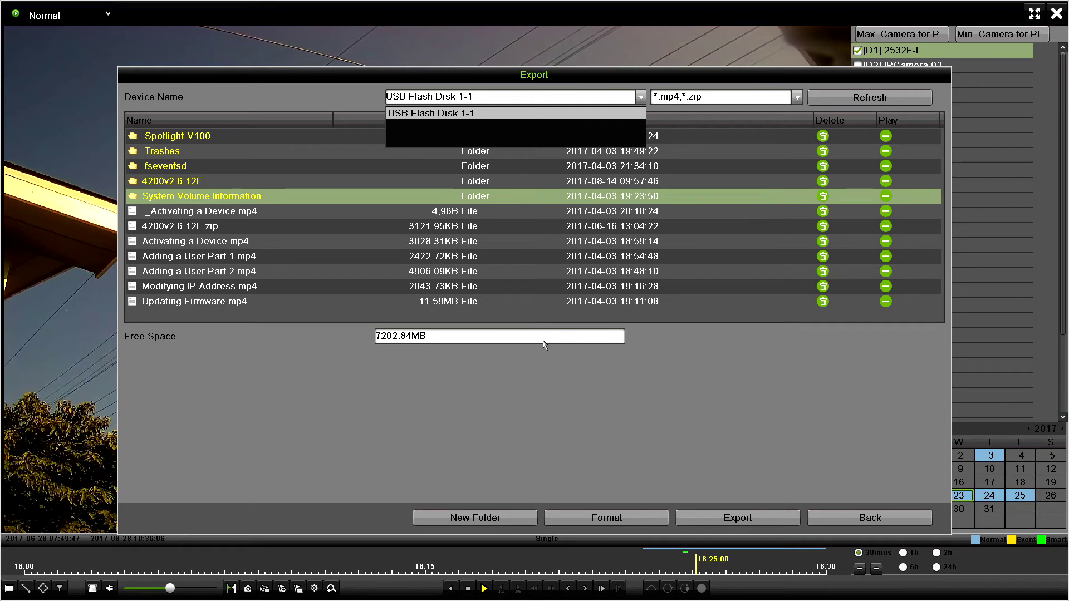
left_click(578, 421)
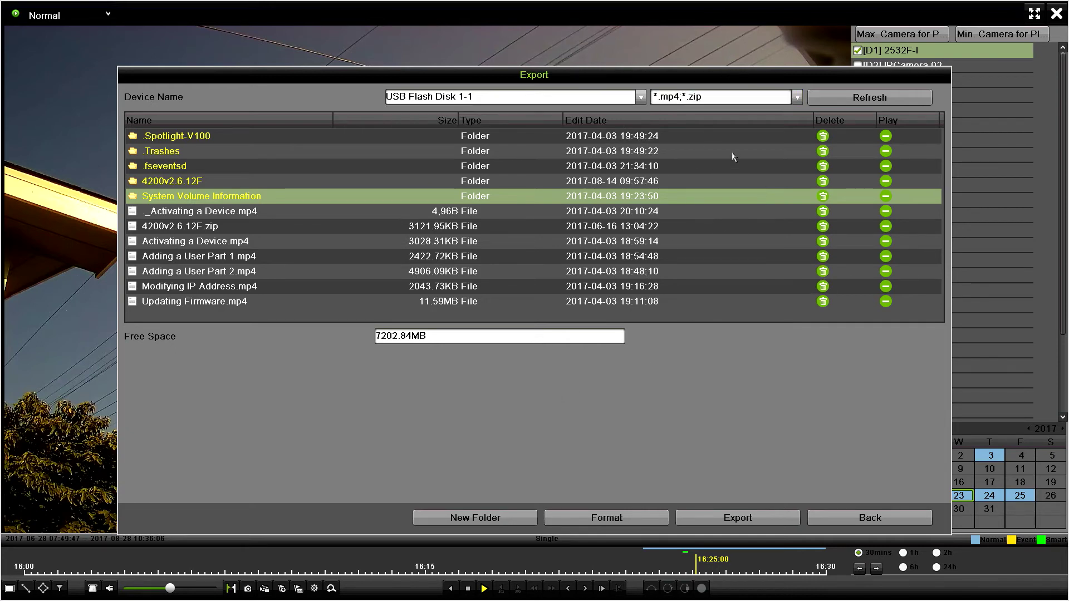
left_click(714, 93)
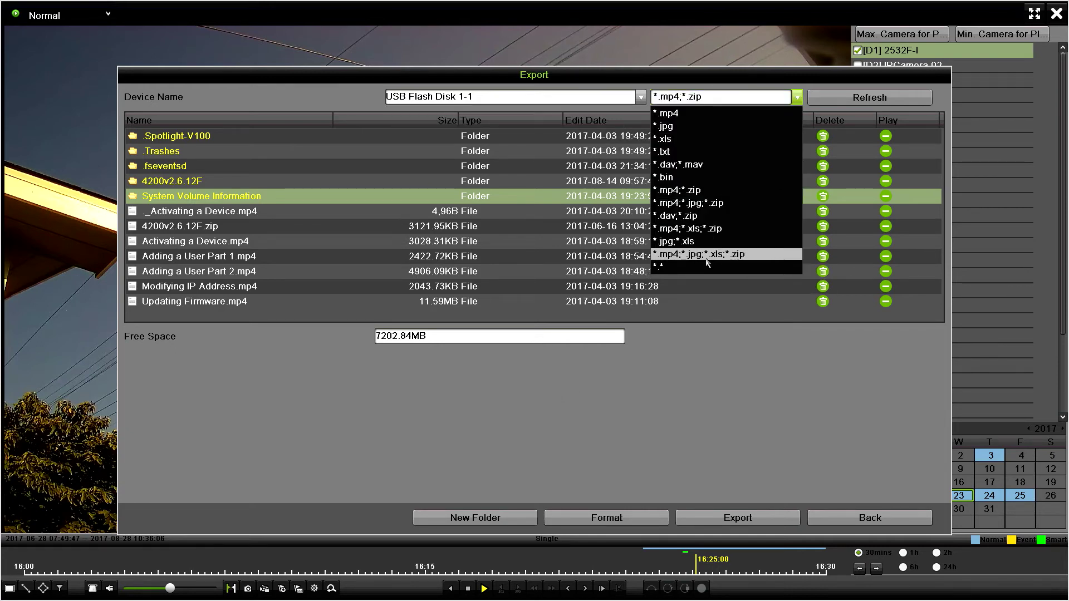
left_click(736, 398)
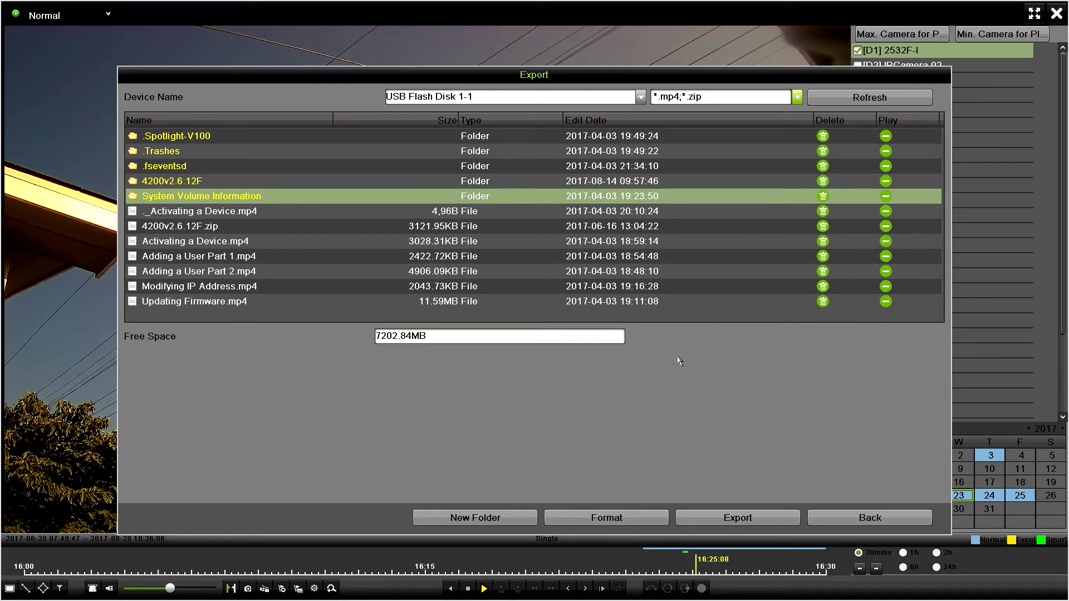
left_click(727, 522)
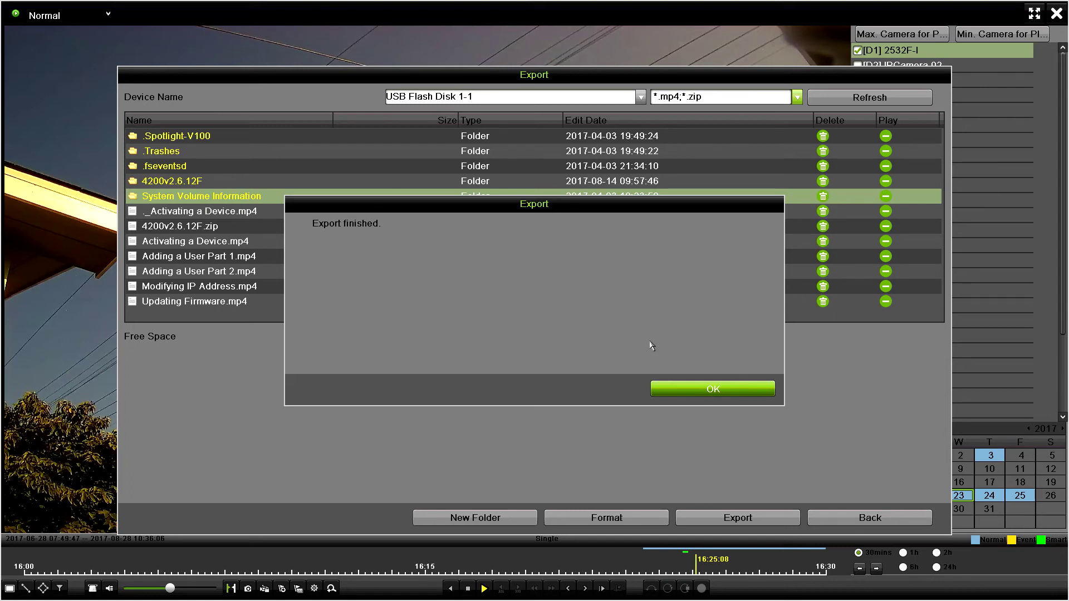
Acknowledge 'Export finished', confirm ch01_20170823162334.mp4 on the USB disk, and go back.
left_click(675, 387)
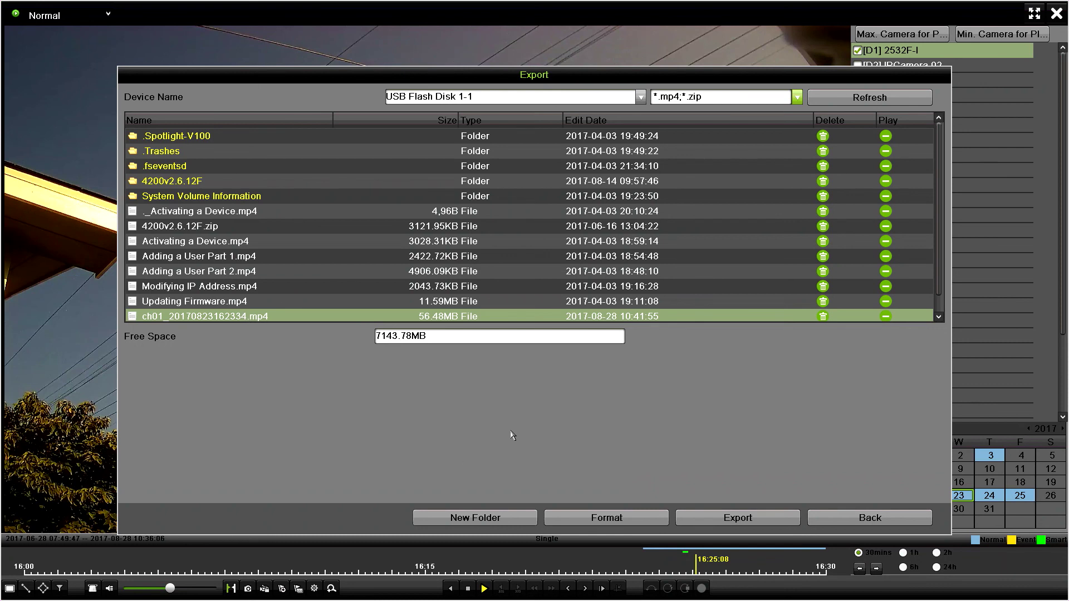
left_click(869, 517)
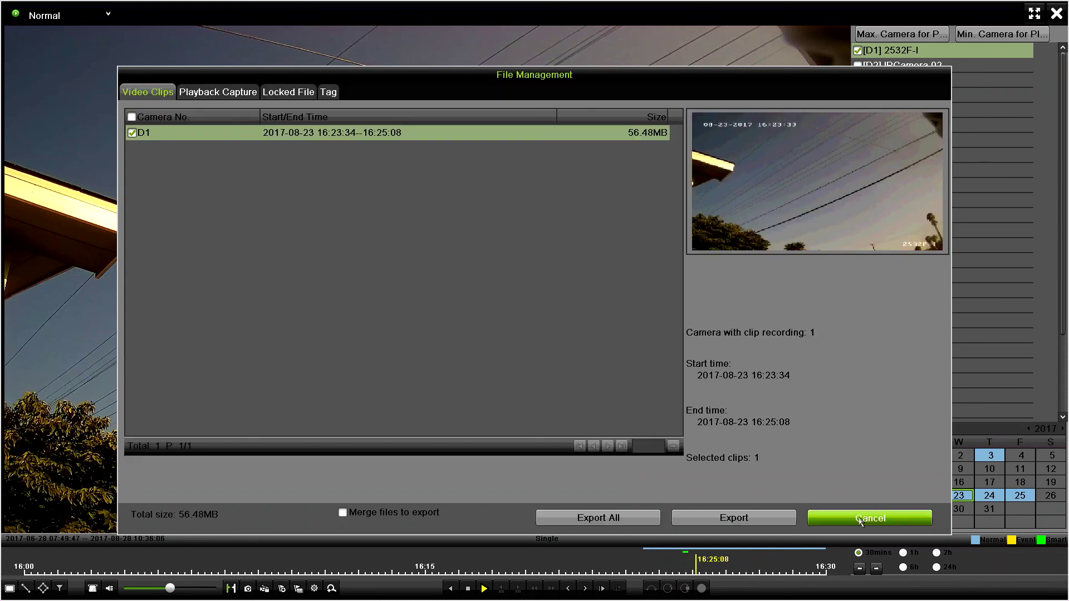